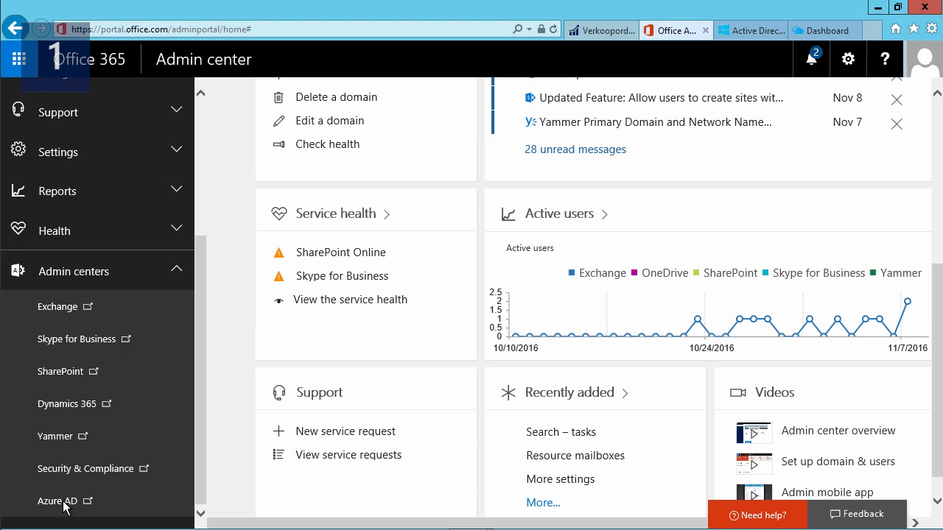
# Compare NAV17's configuration page in the classic Azure portal with the new Azure portal dashboard, ending on the dashboard.
pyautogui.click(740, 28)
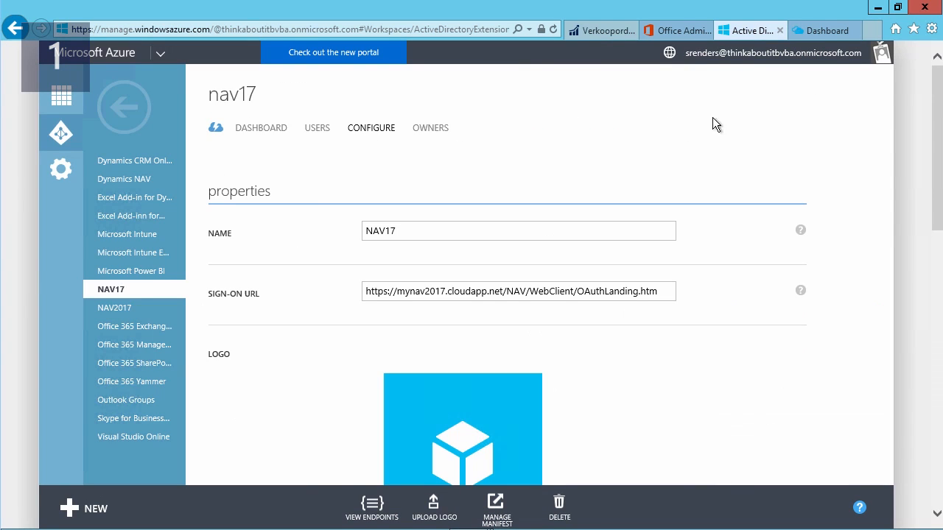
pyautogui.click(824, 31)
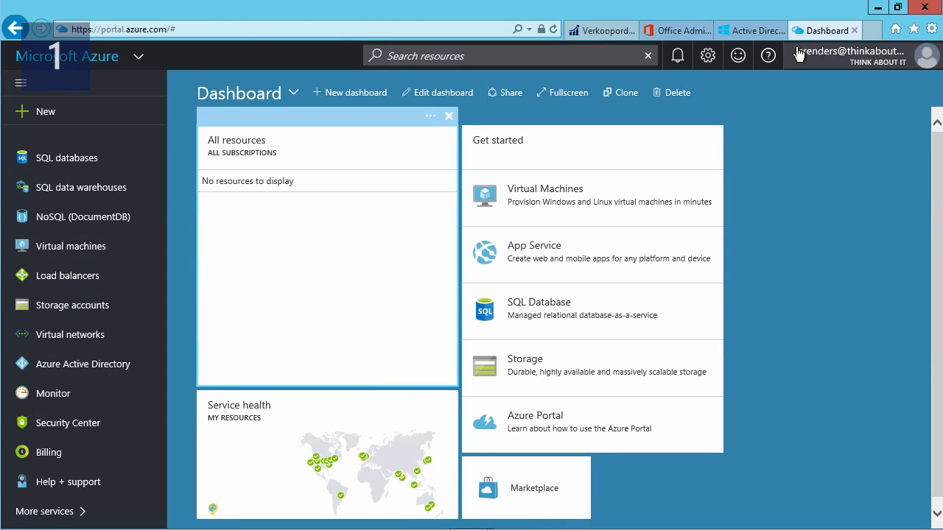
pyautogui.click(751, 30)
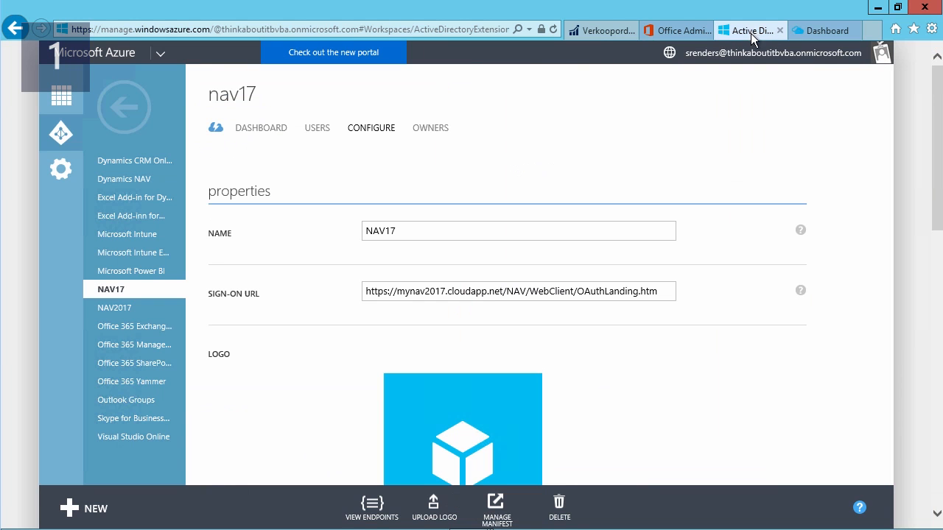
pyautogui.click(816, 30)
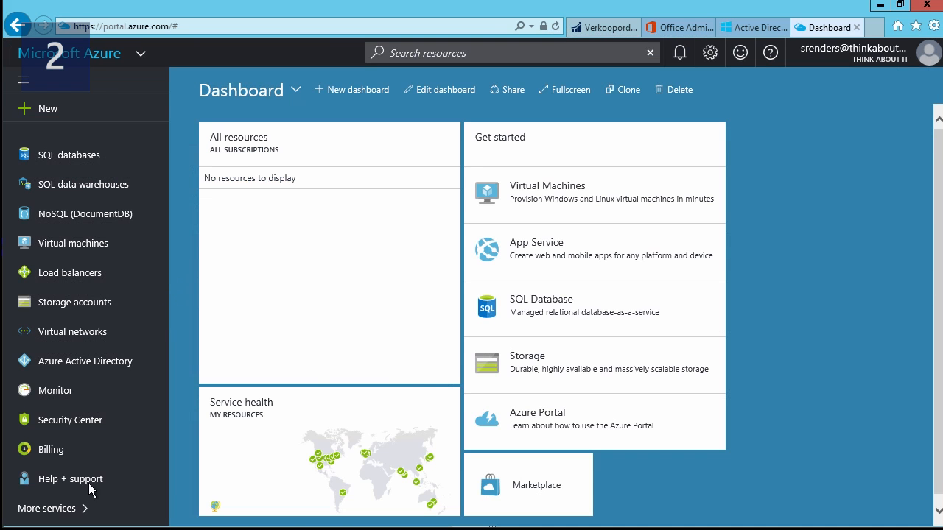
# Find App registrations among all services by filtering for "app r", open it, and start adding an app registration.
pyautogui.click(52, 508)
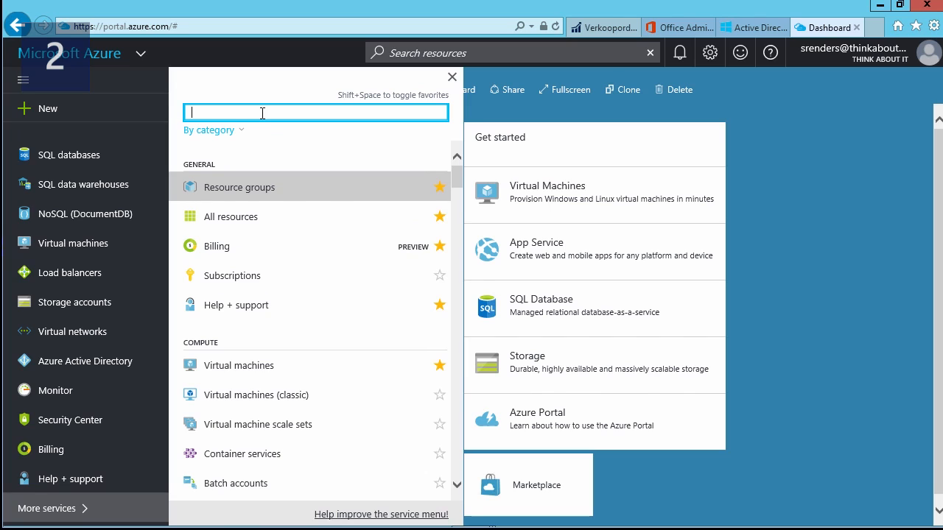
pyautogui.write('a')
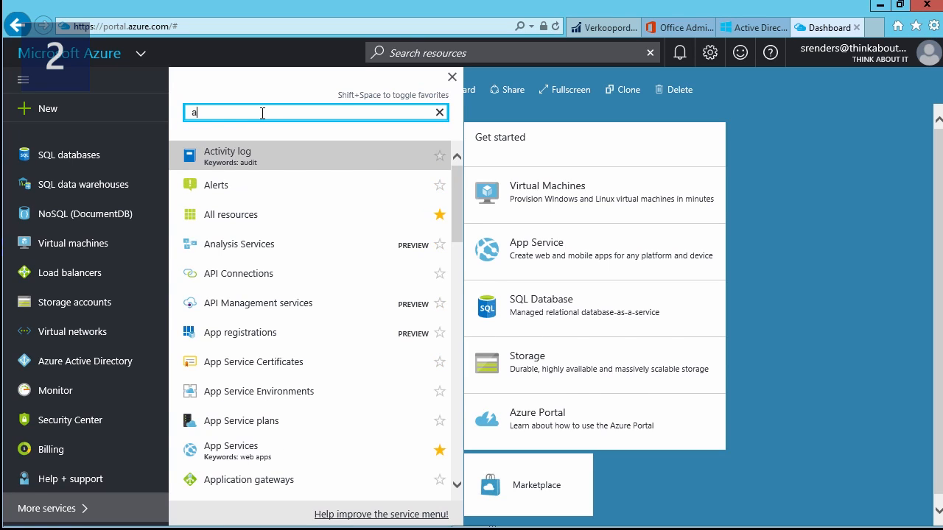
pyautogui.write('pp r')
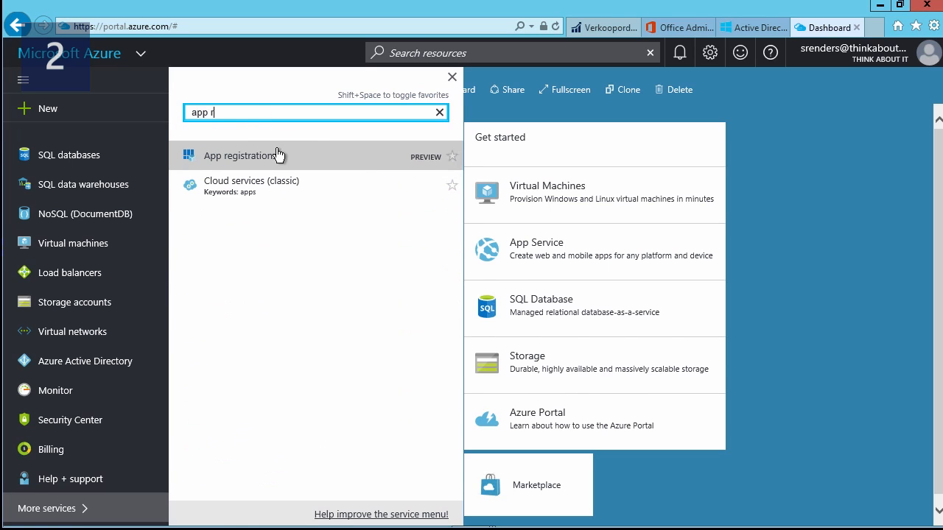
pyautogui.click(280, 156)
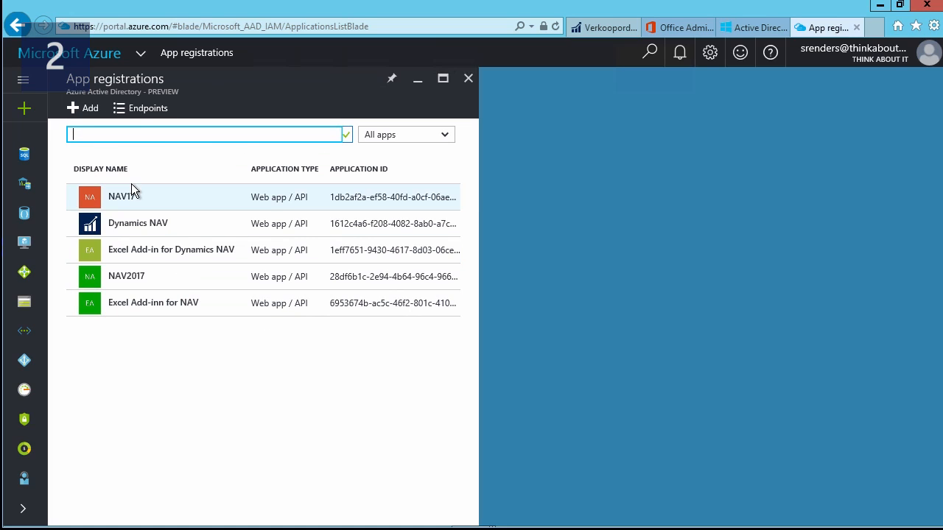
pyautogui.click(84, 111)
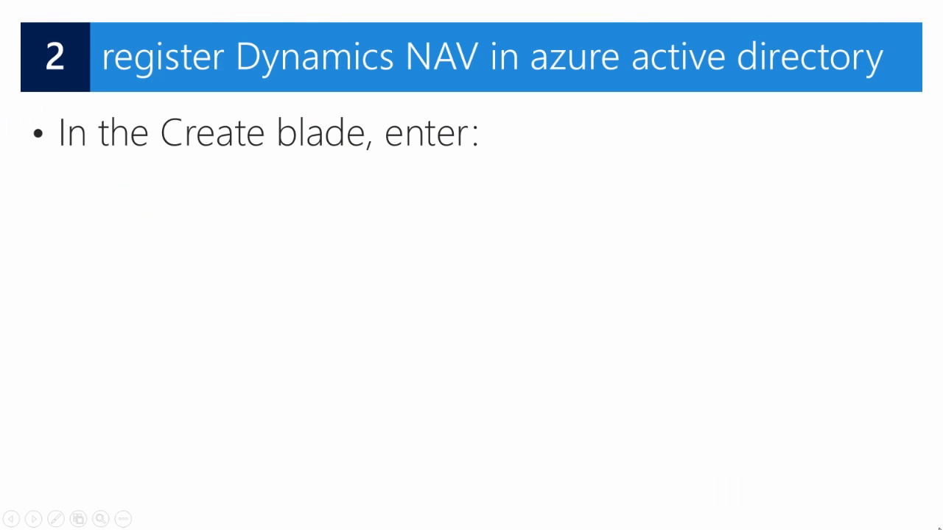
pyautogui.press('Right')
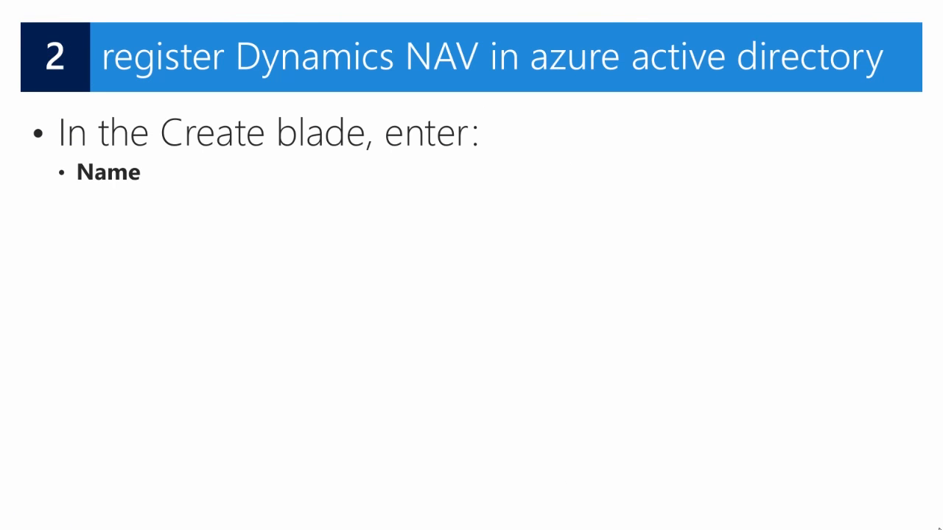
pyautogui.press('Right')
pyautogui.press('Right')
pyautogui.press('Right')
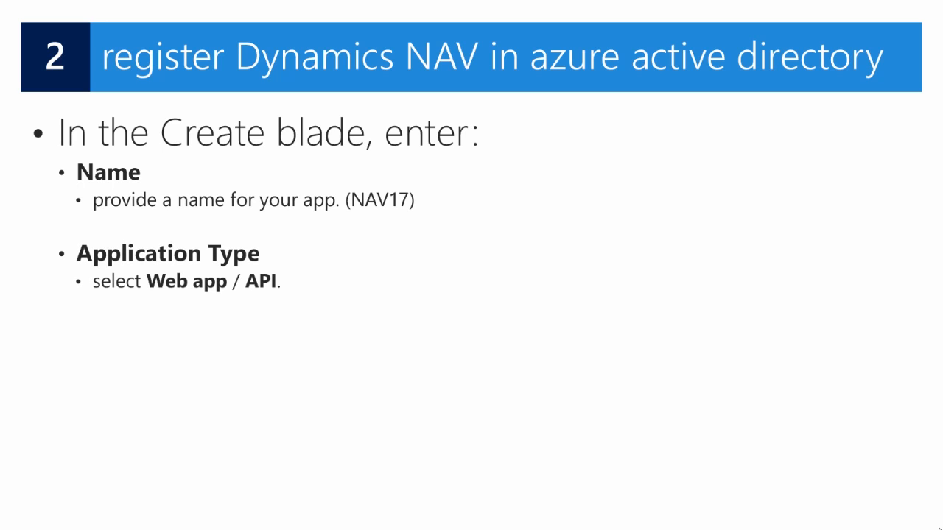
pyautogui.press('Right')
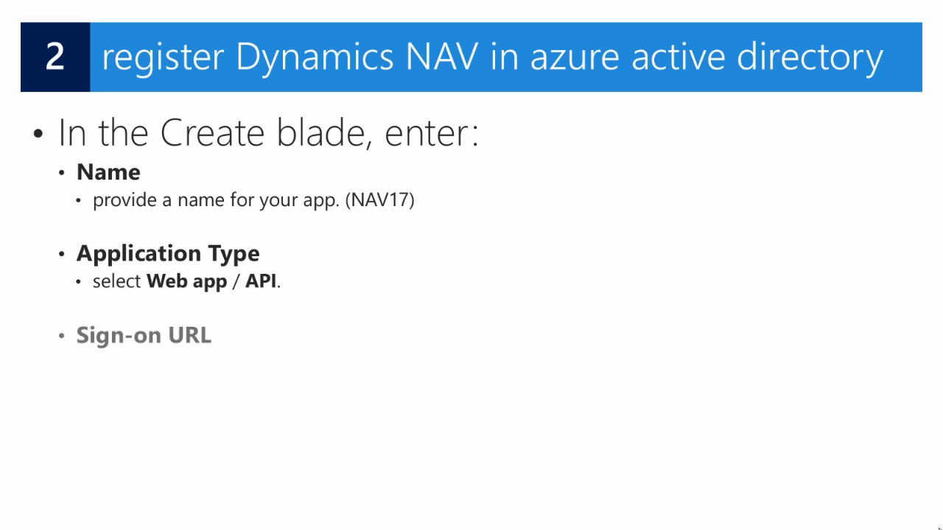
pyautogui.press('Right')
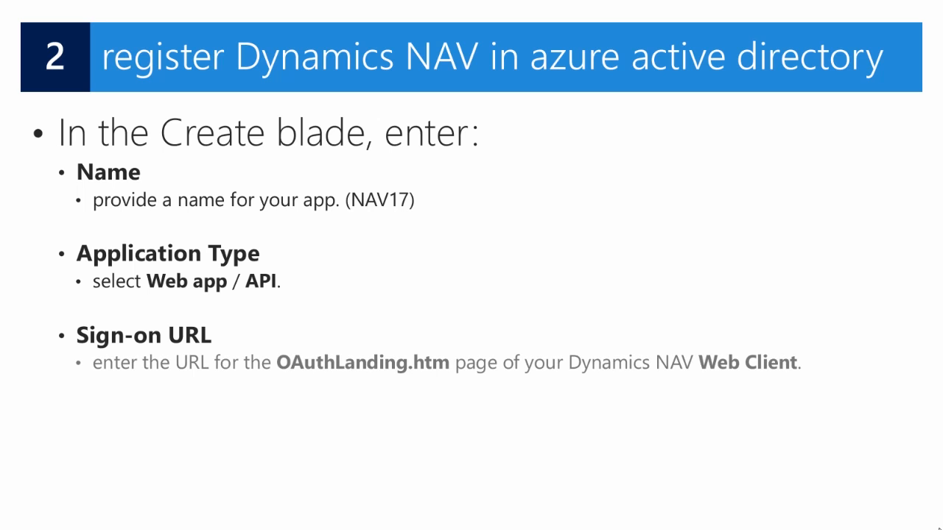
pyautogui.press('Right')
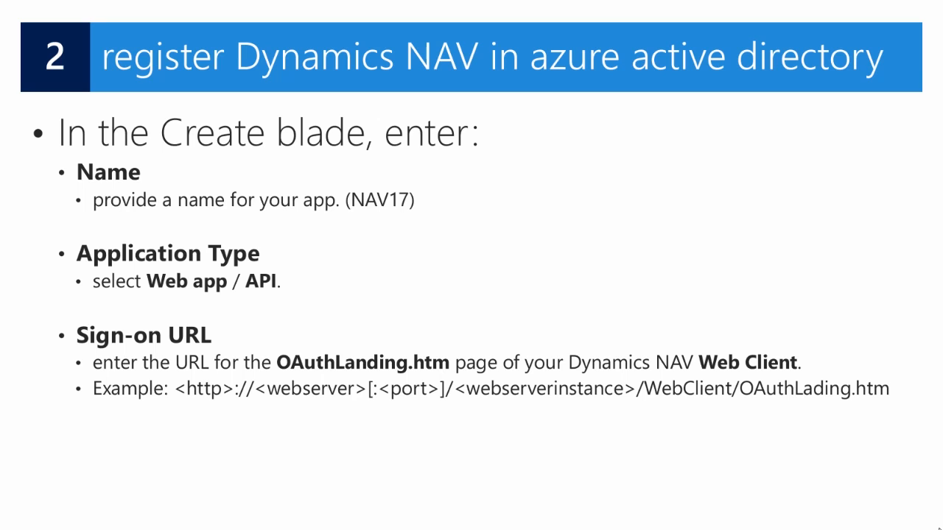
pyautogui.press('Right')
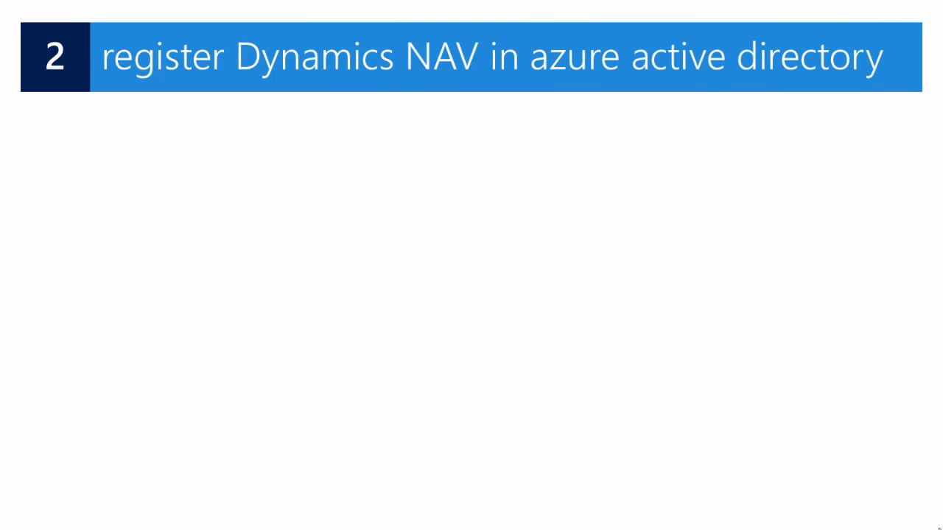
pyautogui.press('Right')
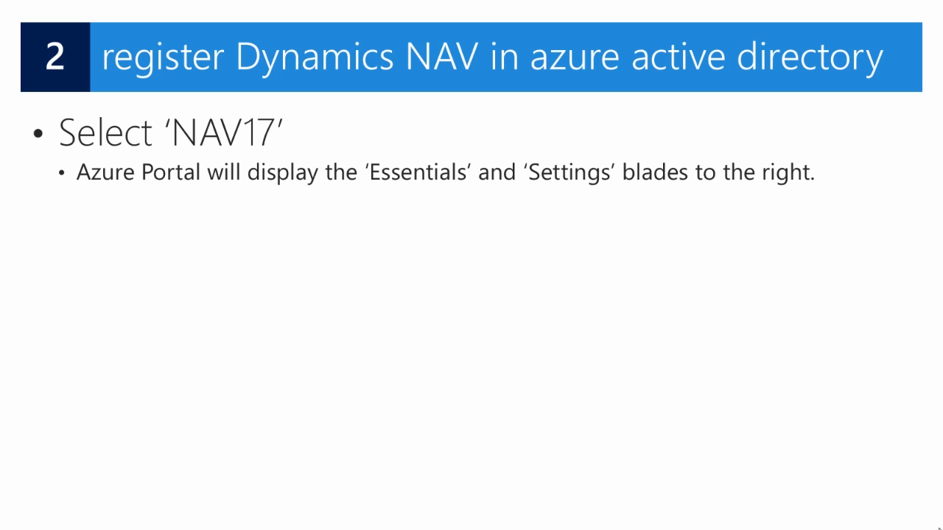
pyautogui.press('Right')
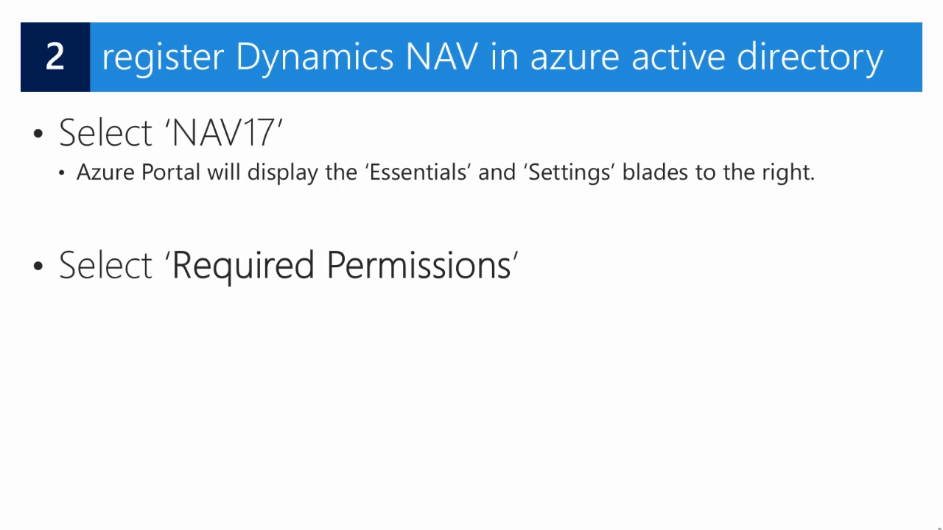
pyautogui.press('Right')
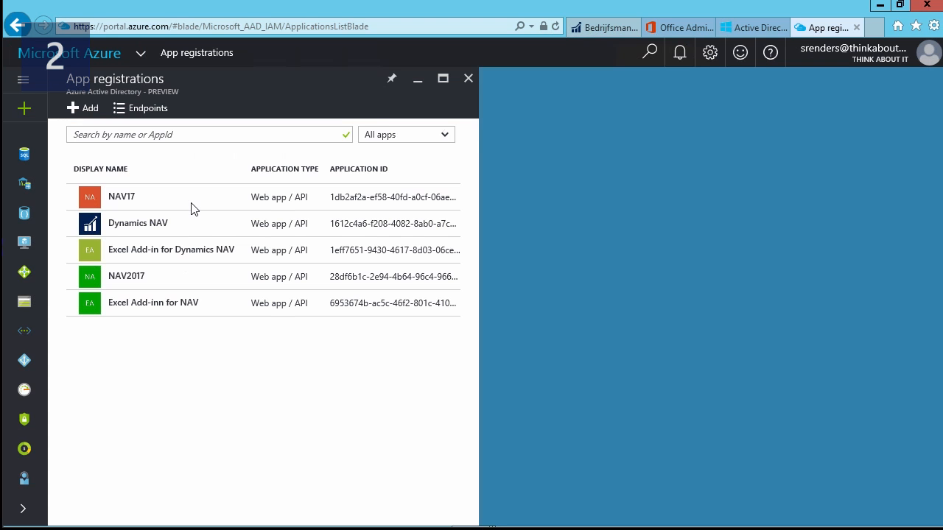
# Open the required permissions of the NAV17 registration and bring up the selectable APIs for adding API access.
pyautogui.click(99, 199)
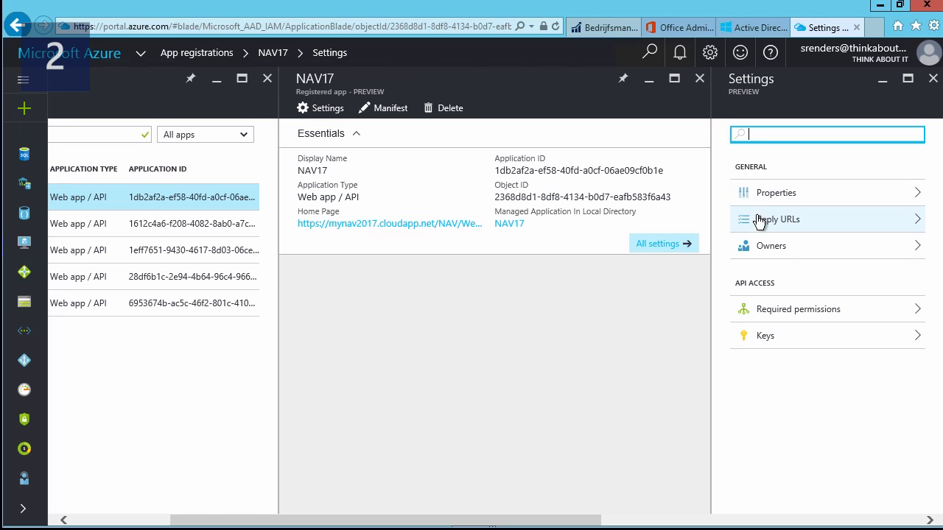
pyautogui.click(790, 309)
pyautogui.click(790, 310)
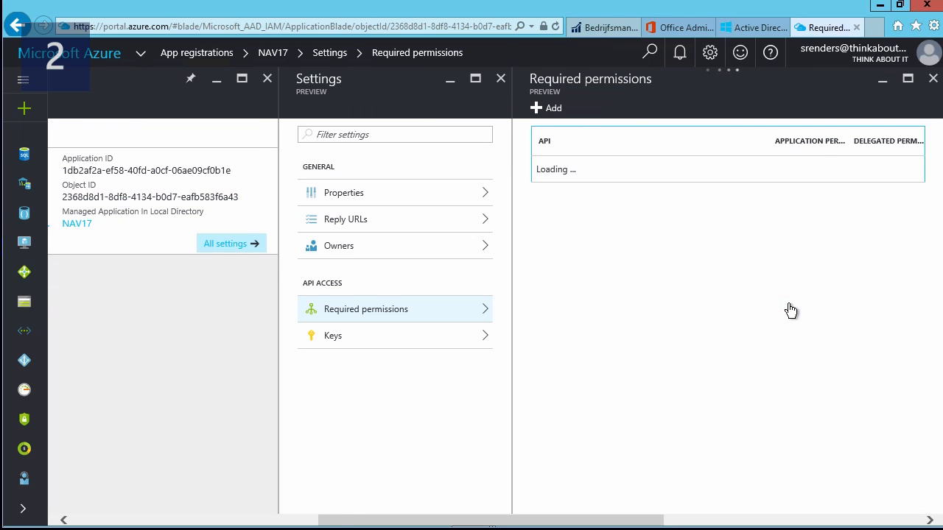
pyautogui.click(485, 109)
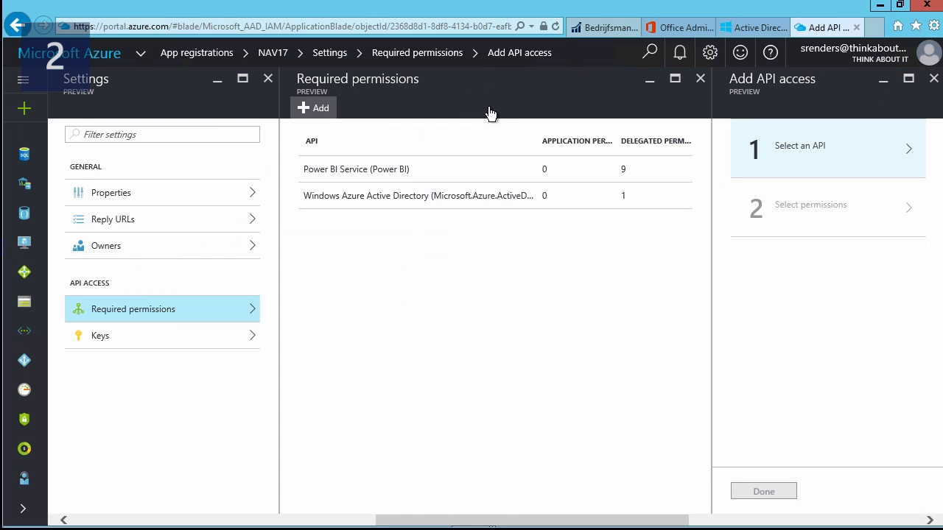
pyautogui.click(832, 151)
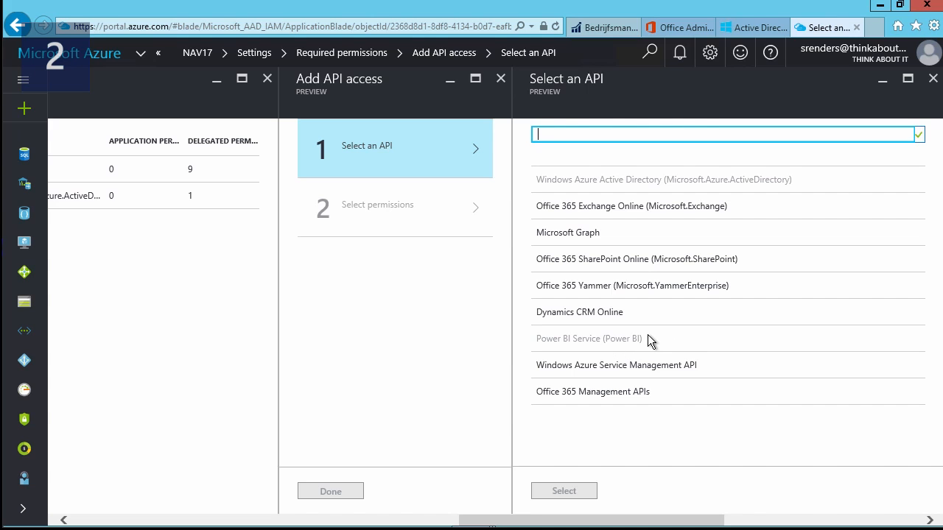
pyautogui.click(358, 204)
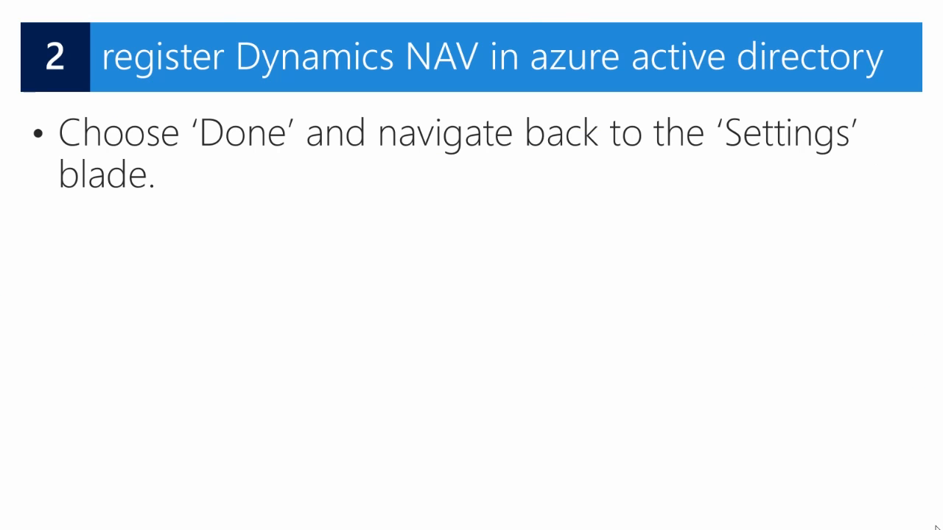
pyautogui.press('Right')
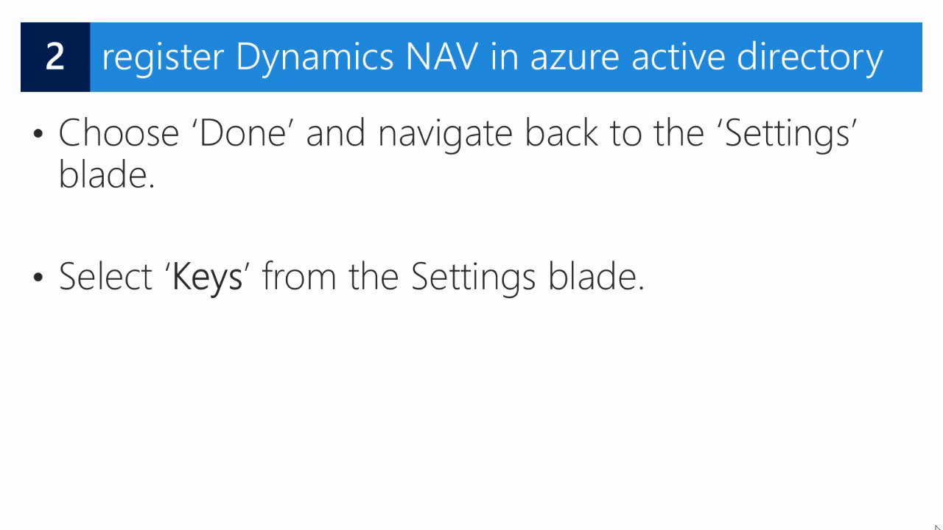
pyautogui.press('Right')
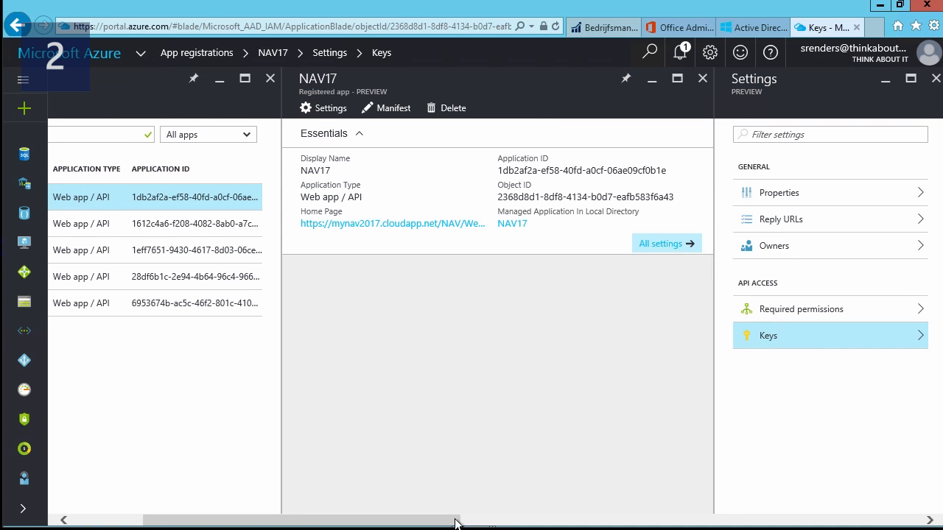
# Bring the NAV17 app's Keys settings into view and select the value of the NAV18 key.
pyautogui.moveTo(457, 522); pyautogui.dragTo(677, 492)
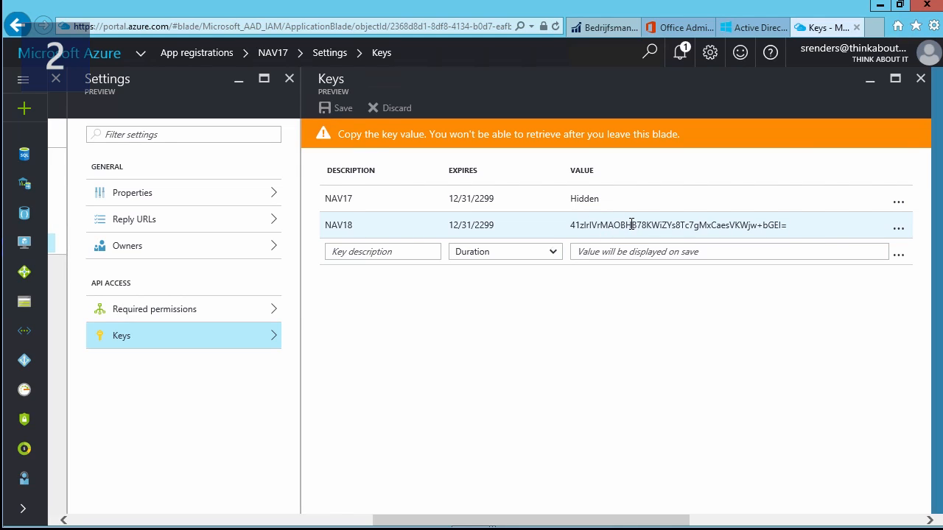
pyautogui.doubleClick(631, 225)
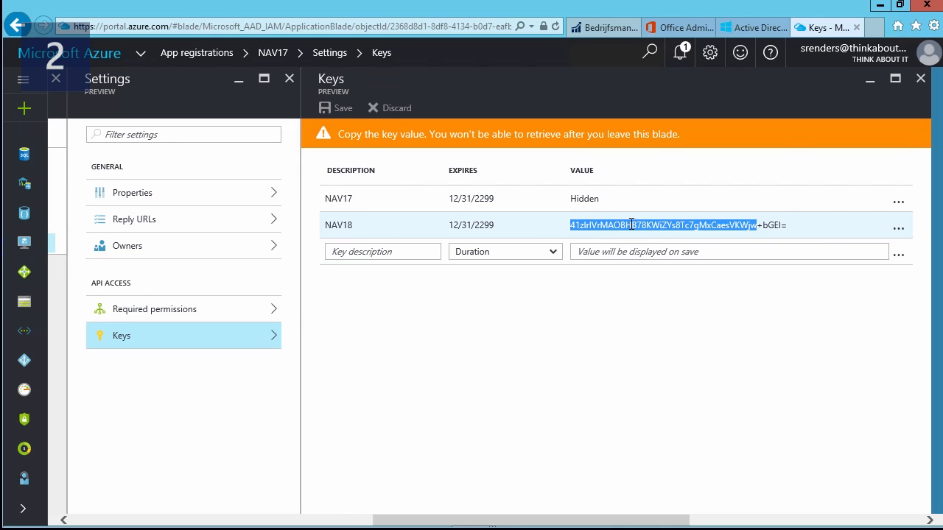
pyautogui.click(899, 229)
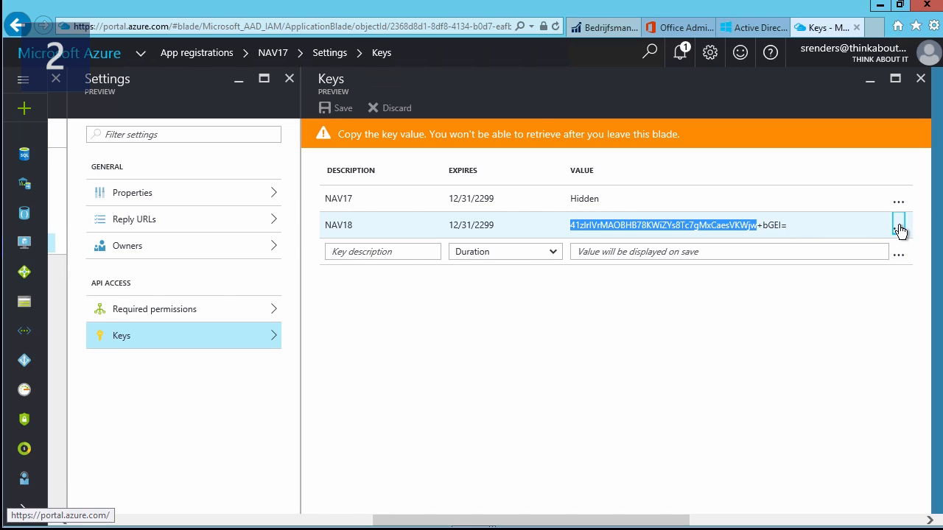
pyautogui.click(692, 229)
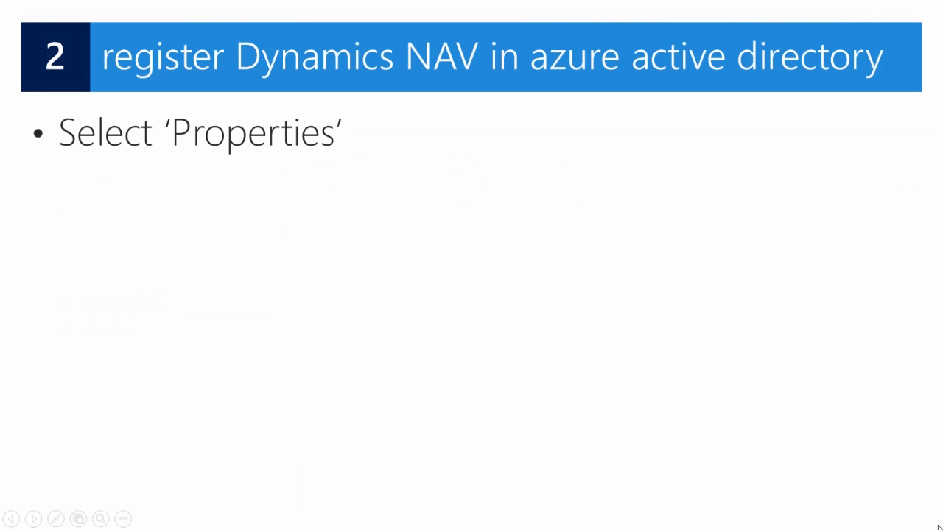
pyautogui.press('Right')
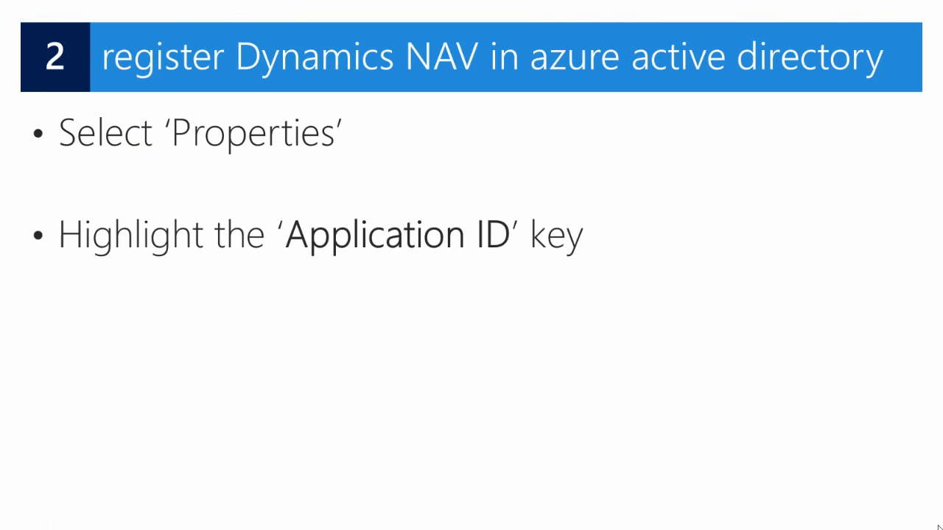